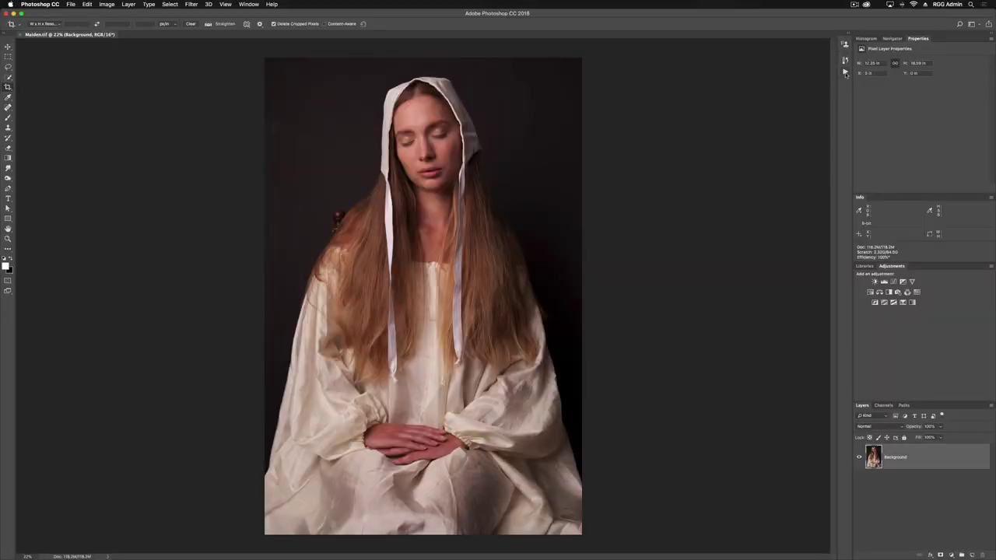
Step: Open the Actions panel from the Window menu as a floating panel beside the dock
{"action": "left_click", "coordinate": [845, 72]}
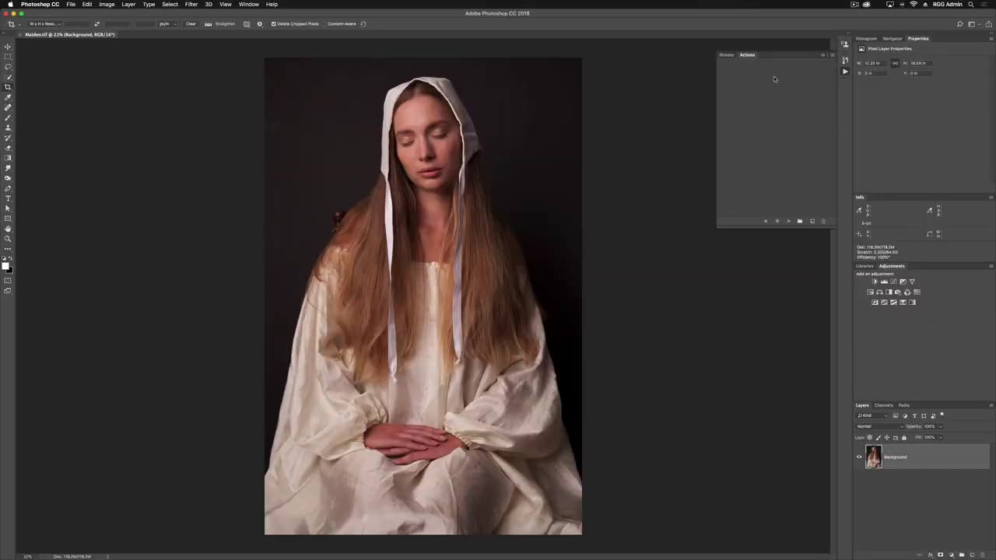
{"action": "left_click", "coordinate": [822, 55]}
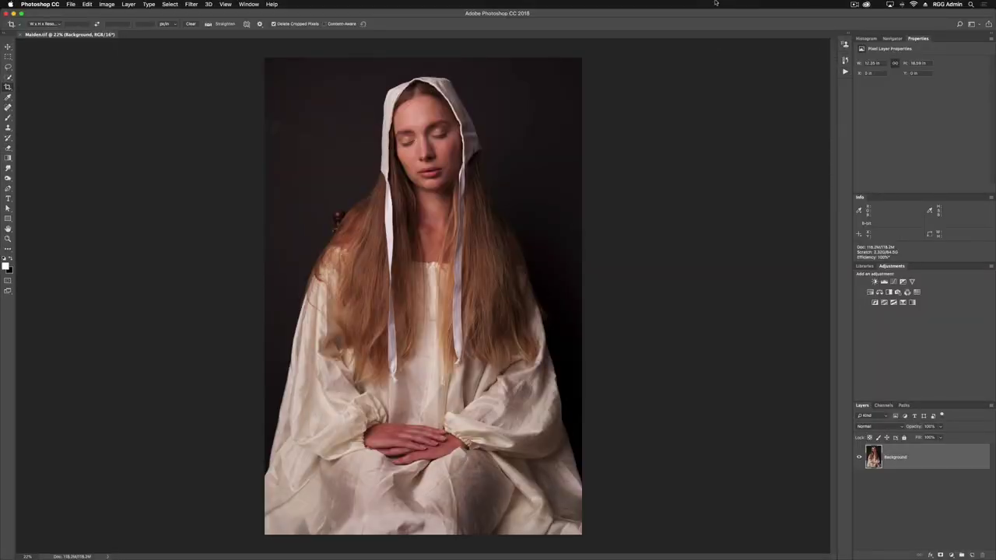
{"action": "left_click", "coordinate": [248, 5]}
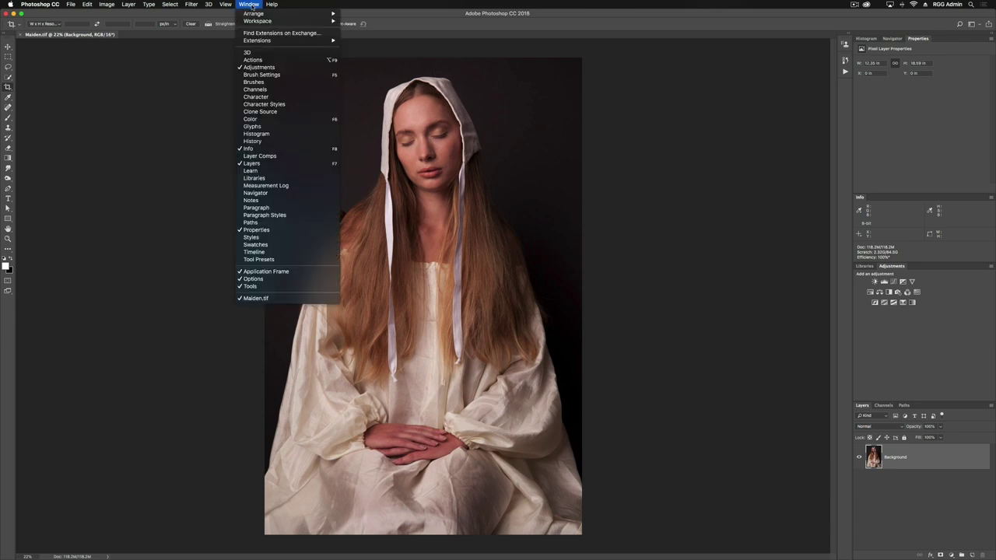
{"action": "left_click", "coordinate": [254, 60]}
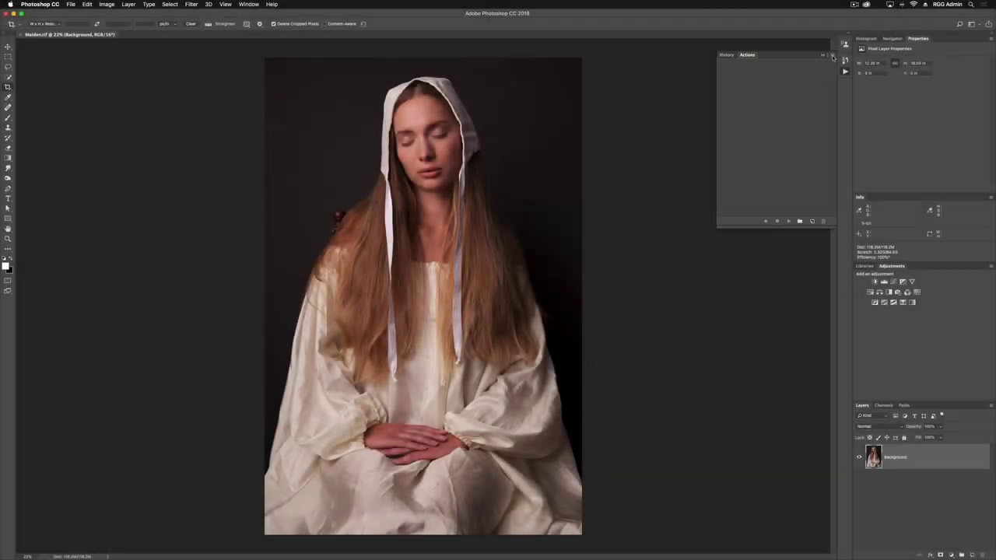
Step: Load the 'RGGEDU Action - Mona Lisa.atn' action file into the Actions panel
{"action": "left_click", "coordinate": [832, 55]}
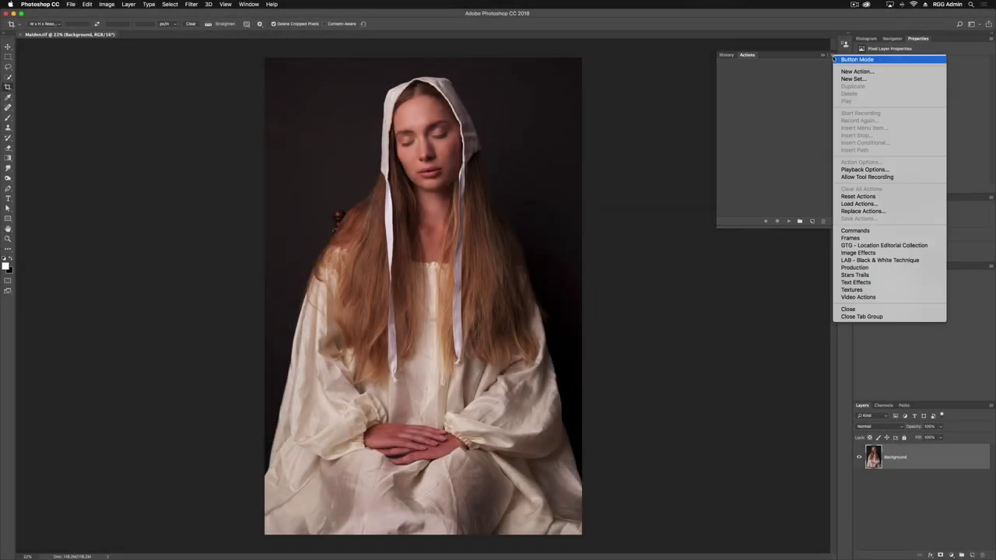
{"action": "left_click", "coordinate": [858, 204]}
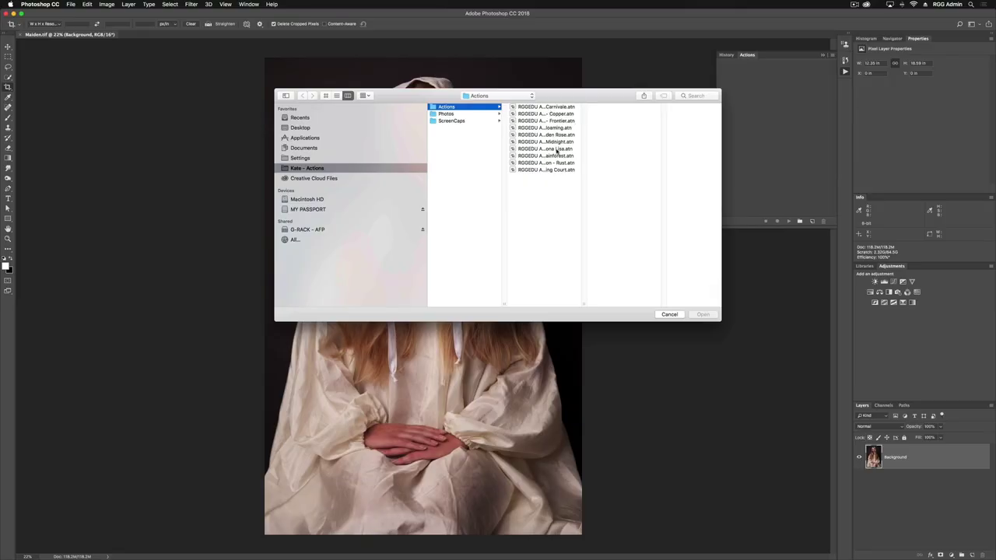
{"action": "left_click", "coordinate": [557, 149]}
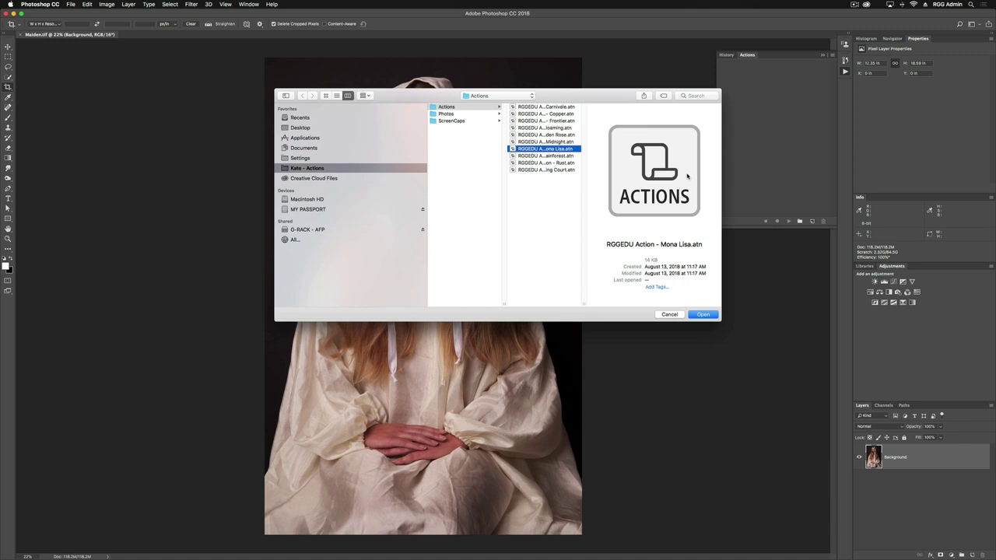
{"action": "left_click", "coordinate": [703, 314]}
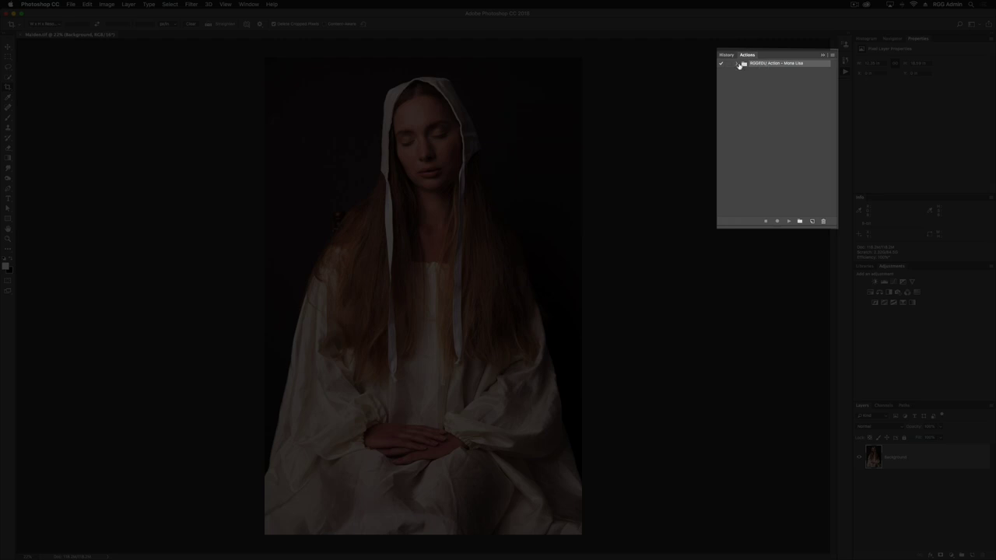
Step: Play the Mona Lisa action from the RGGEDU set on the Maiden.tif portrait
{"action": "left_click", "coordinate": [736, 64]}
{"action": "left_click", "coordinate": [757, 71]}
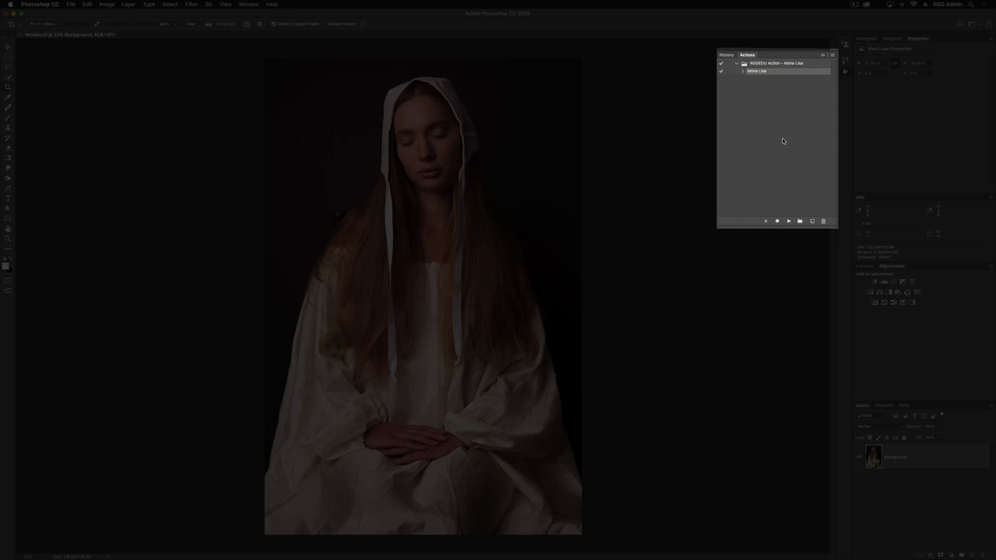
{"action": "left_click", "coordinate": [788, 222]}
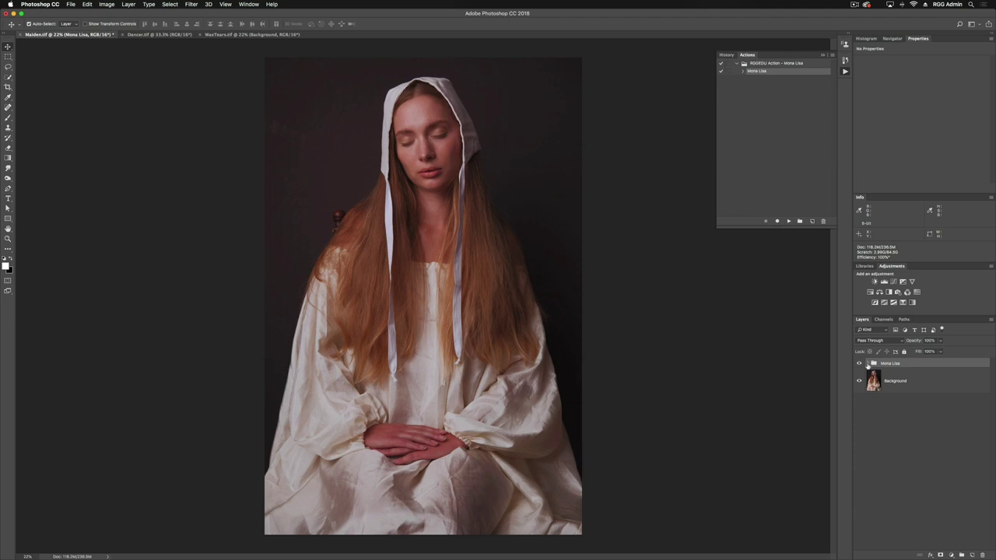
Step: Expand the Mona Lisa group, collapse Painterly Effect, and toggle Reduce Yellows off and on
{"action": "left_click", "coordinate": [804, 266]}
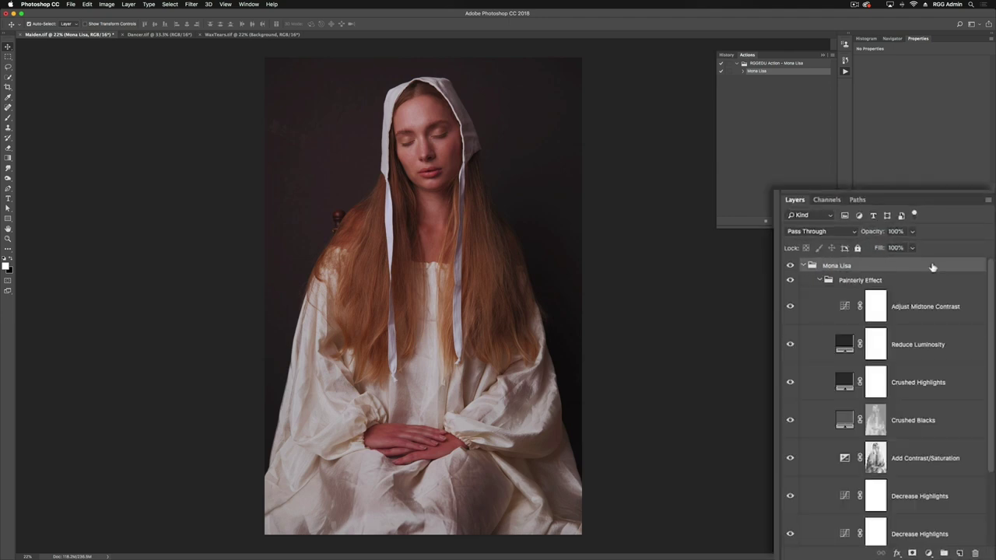
{"action": "left_click", "coordinate": [819, 281]}
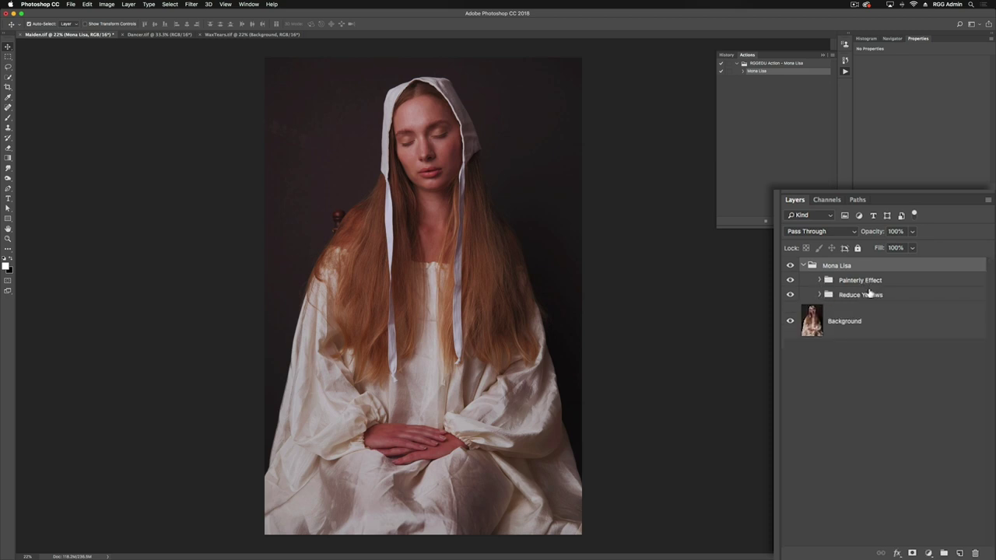
{"action": "left_click", "coordinate": [790, 296]}
{"action": "left_click", "coordinate": [790, 296]}
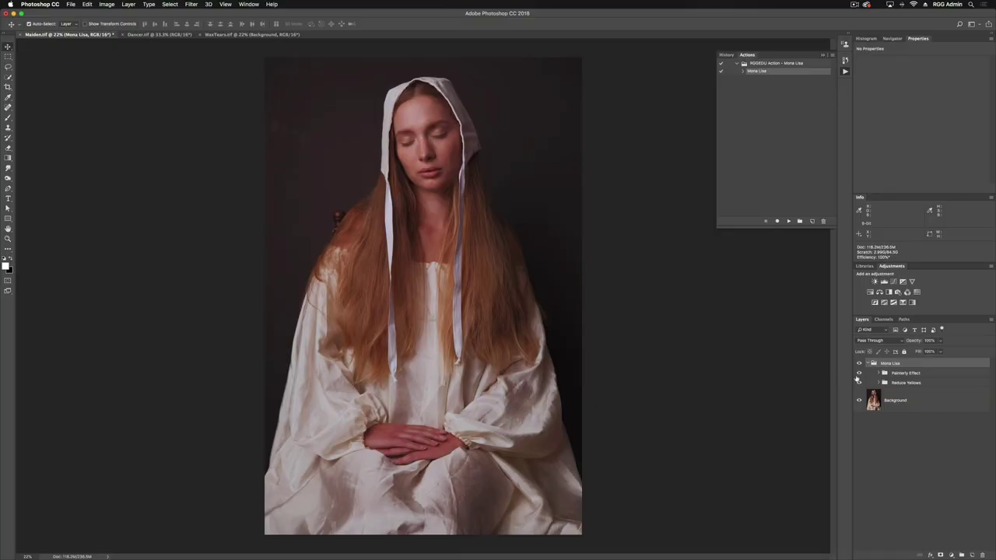
{"action": "left_click", "coordinate": [859, 375]}
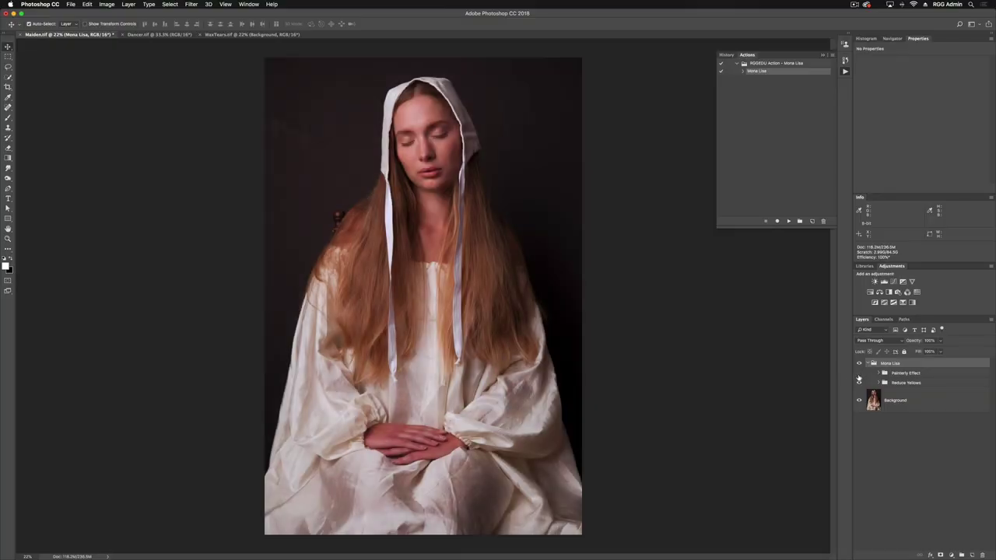
{"action": "left_click", "coordinate": [859, 373]}
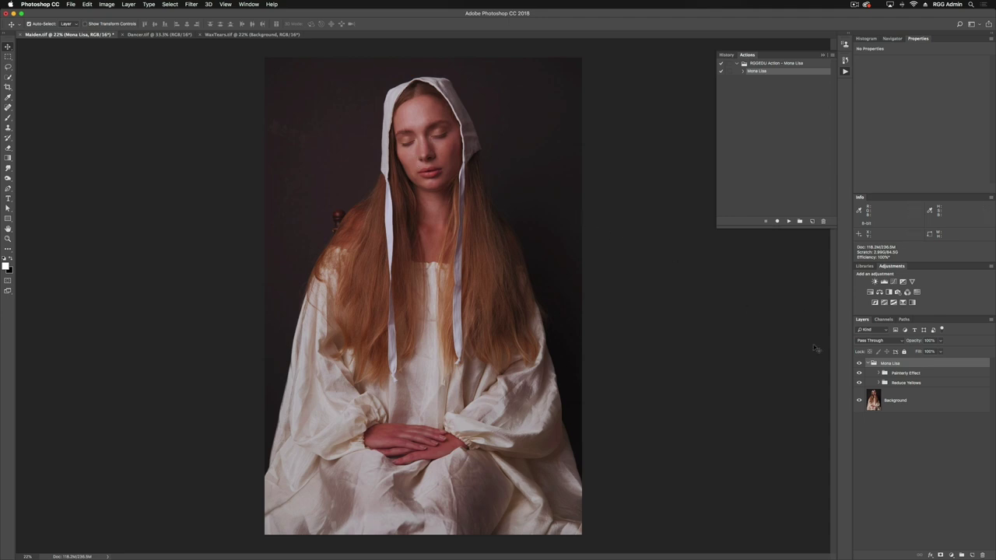
{"action": "left_click", "coordinate": [859, 373]}
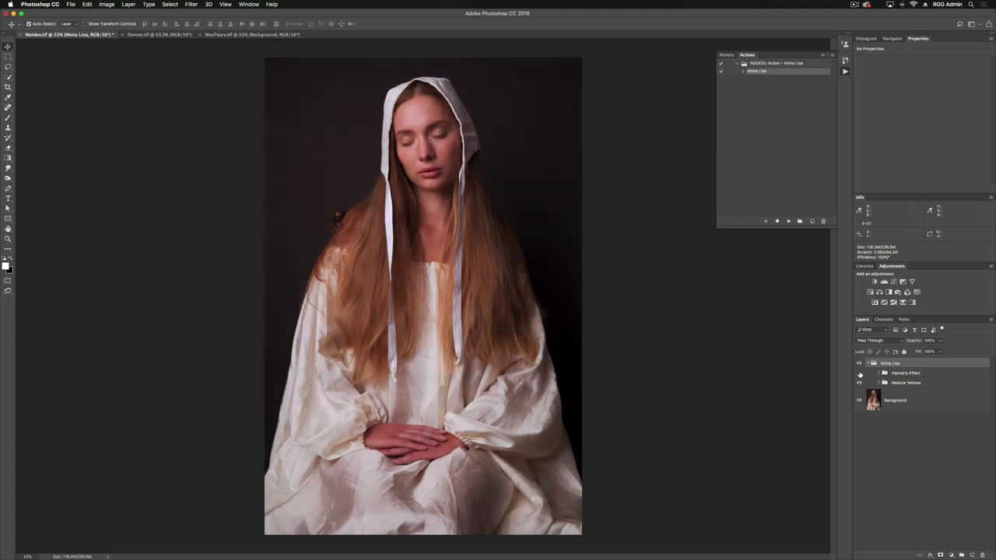
{"action": "left_click", "coordinate": [859, 373]}
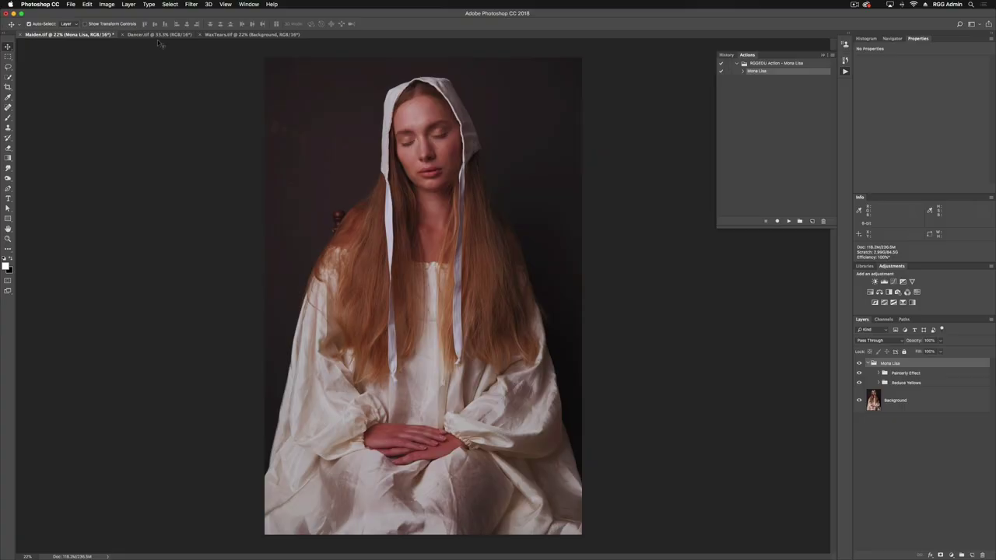
Step: Run Mona Lisa on Dancer.tif, compare before and after, then expand the group
{"action": "left_click", "coordinate": [158, 36]}
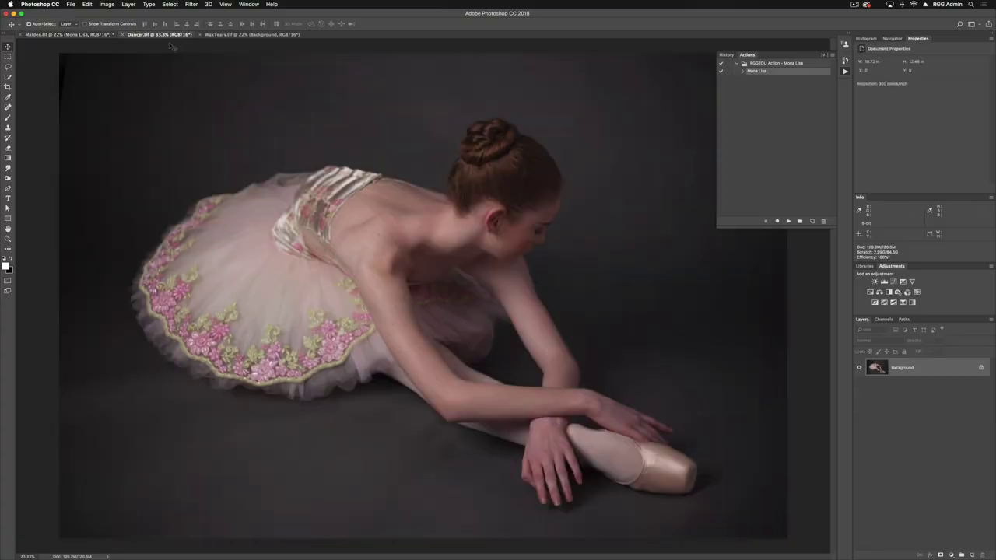
{"action": "left_click", "coordinate": [788, 222]}
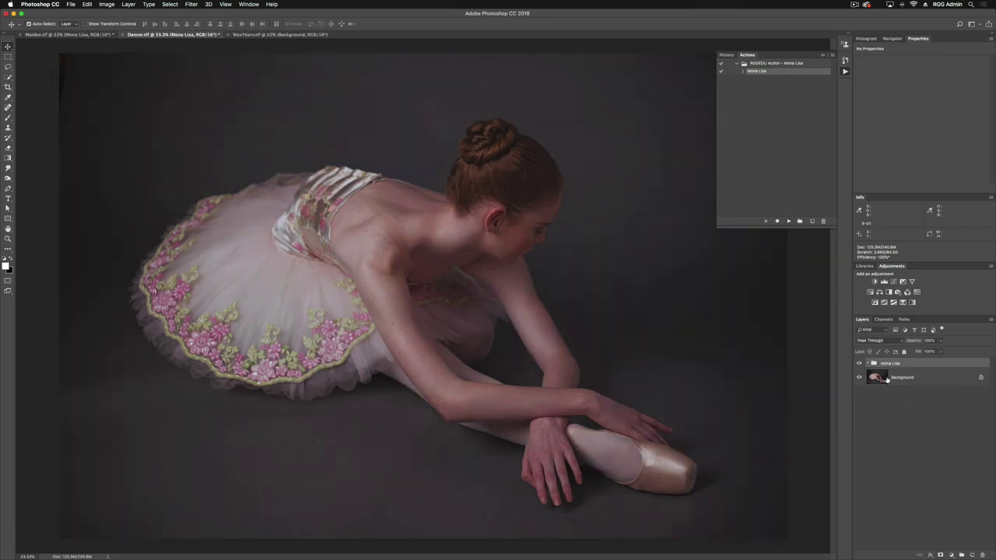
{"action": "left_click", "coordinate": [859, 363]}
{"action": "left_click", "coordinate": [859, 363]}
{"action": "left_click", "coordinate": [868, 364]}
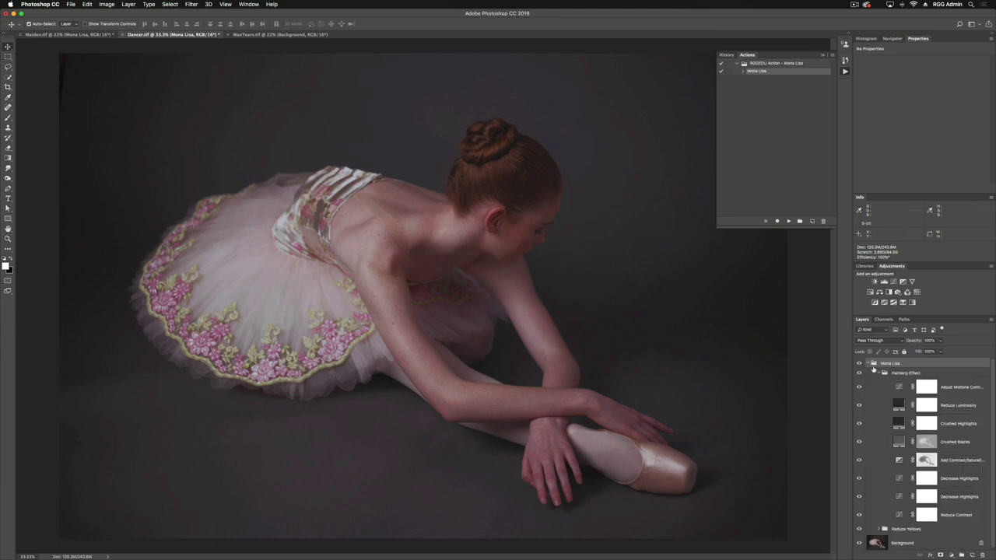
{"action": "left_click", "coordinate": [958, 304]}
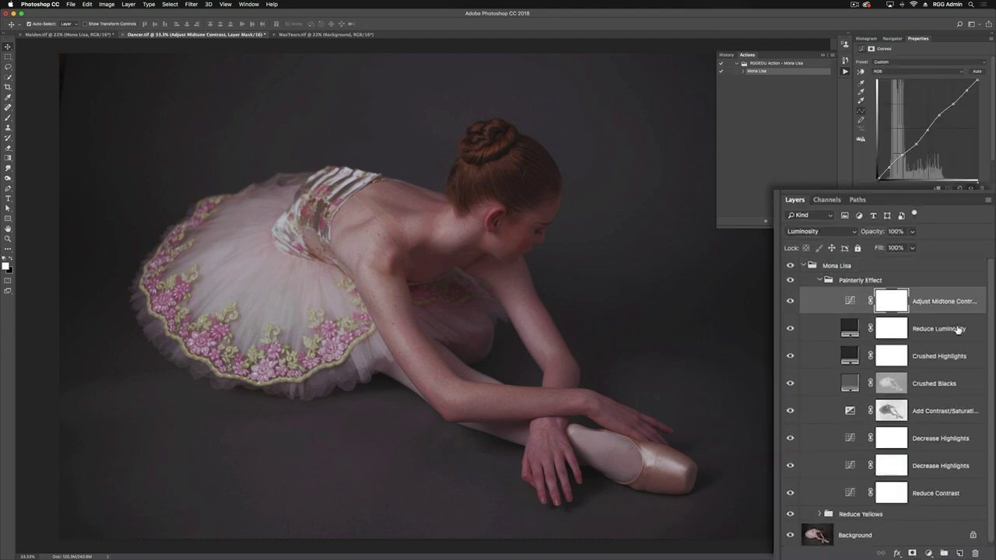
{"action": "left_click", "coordinate": [958, 331]}
{"action": "left_click", "coordinate": [956, 359]}
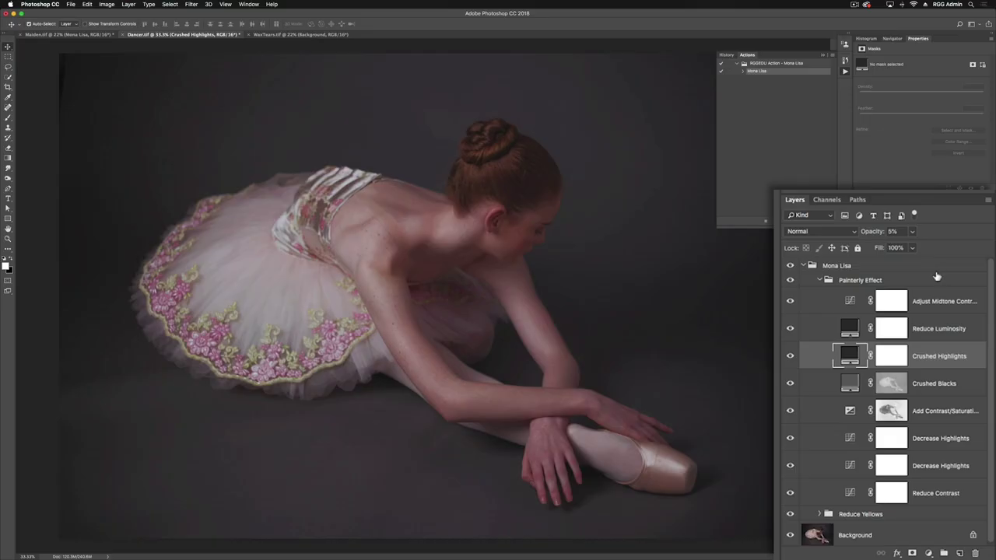
{"action": "left_click", "coordinate": [792, 358]}
{"action": "left_click", "coordinate": [791, 358]}
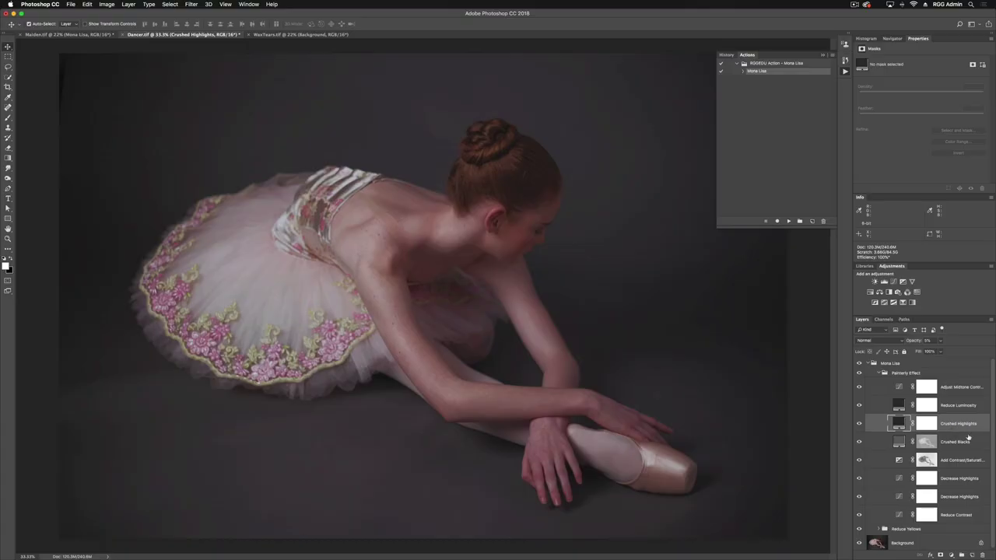
{"action": "left_click", "coordinate": [960, 478]}
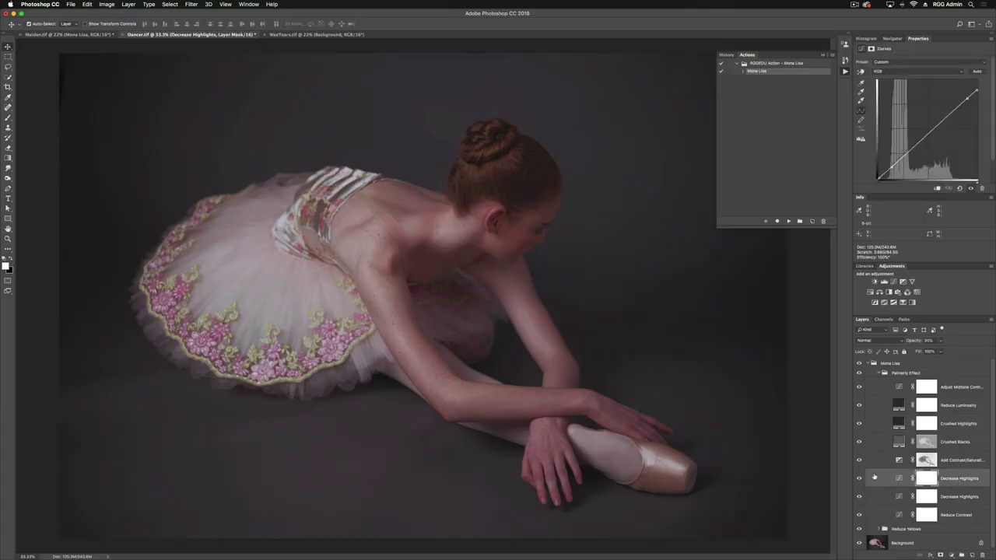
{"action": "left_click", "coordinate": [859, 479]}
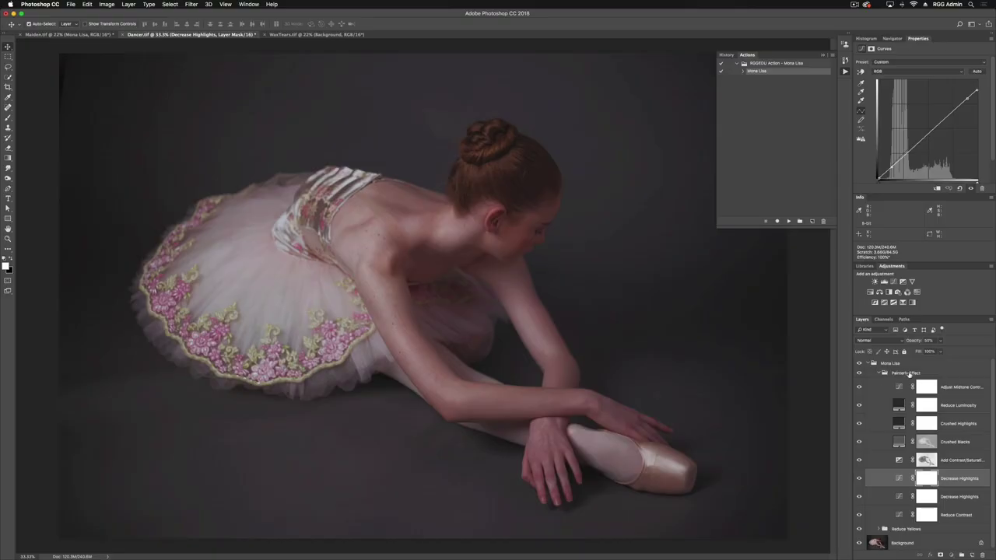
Step: Lower the Dancer photo's Painterly Effect group opacity to 70%
{"action": "left_click", "coordinate": [907, 373]}
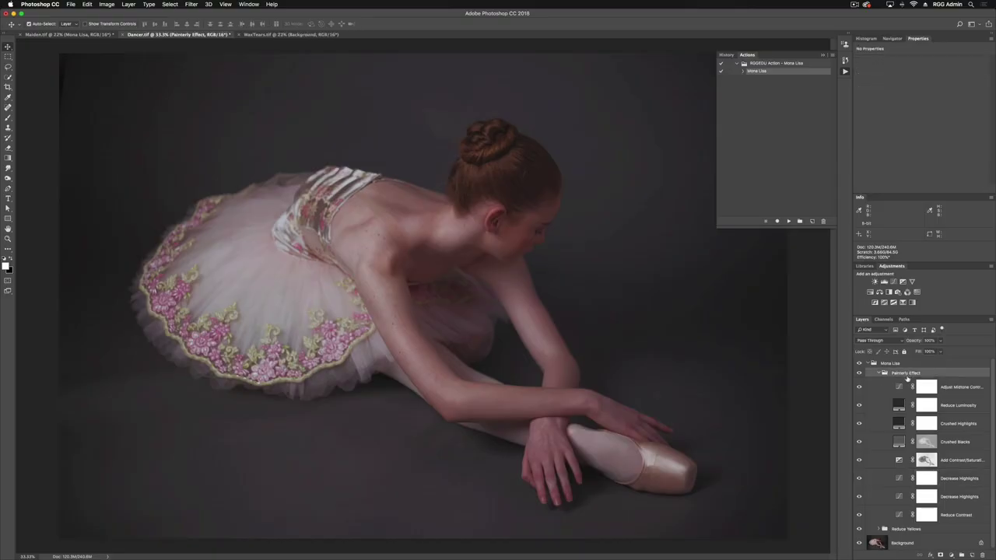
{"action": "left_click", "coordinate": [940, 340]}
{"action": "left_click_drag", "start_coordinate": [942, 352], "coordinate": [931, 351]}
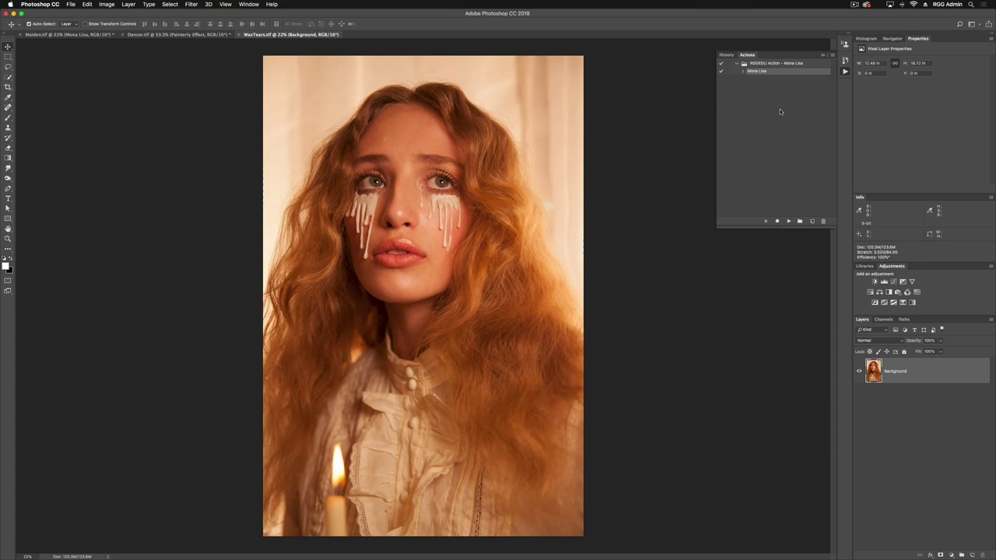
Step: Run Mona Lisa on WaxTears.tif and toggle its group off and on to compare
{"action": "left_click", "coordinate": [787, 222]}
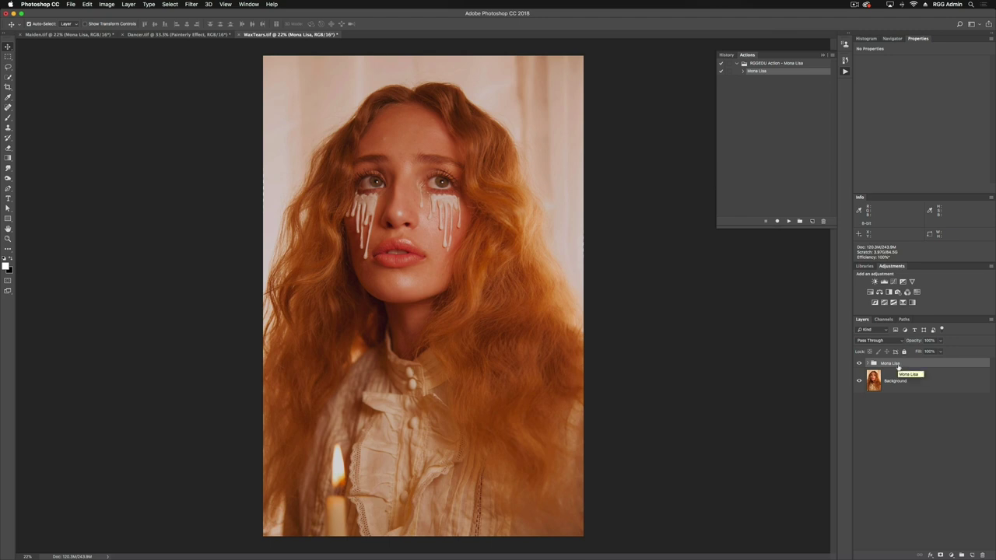
{"action": "left_click", "coordinate": [859, 363]}
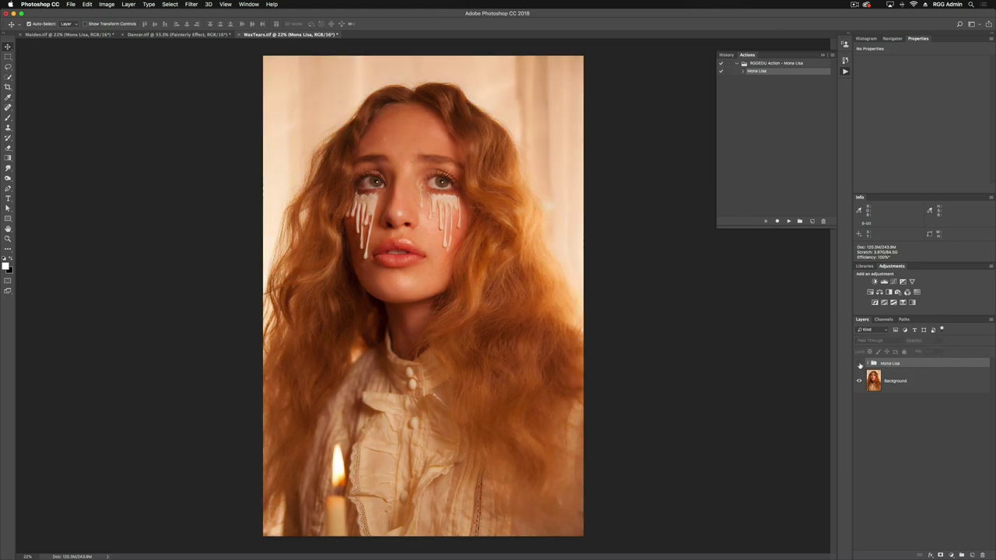
{"action": "left_click", "coordinate": [859, 363]}
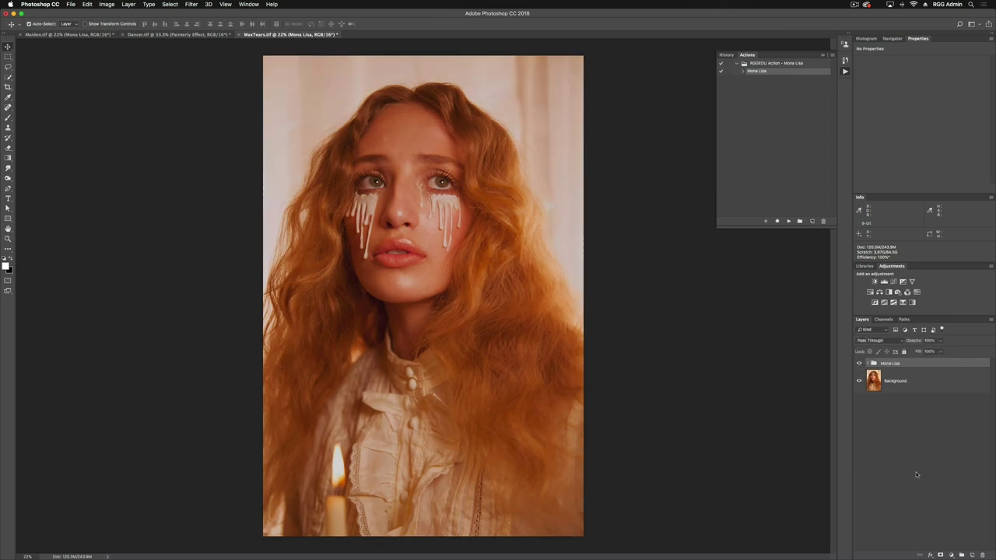